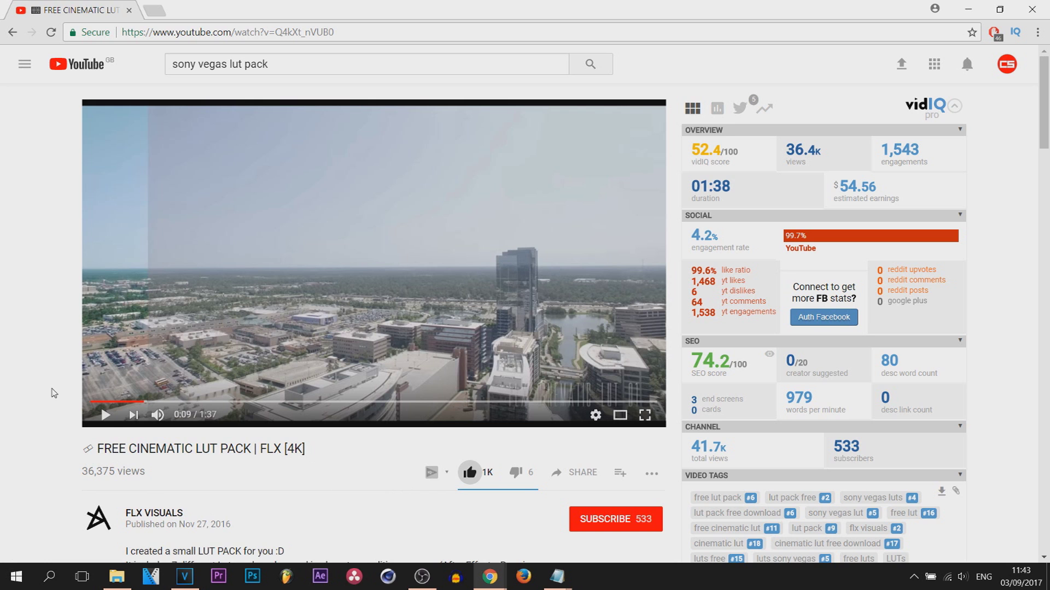
# Step: Scroll the YouTube video page down to the description's MEGA and Dropbox download links
pyautogui.scroll(-2, 328, 481)
pyautogui.scroll(-4, 209, 408)
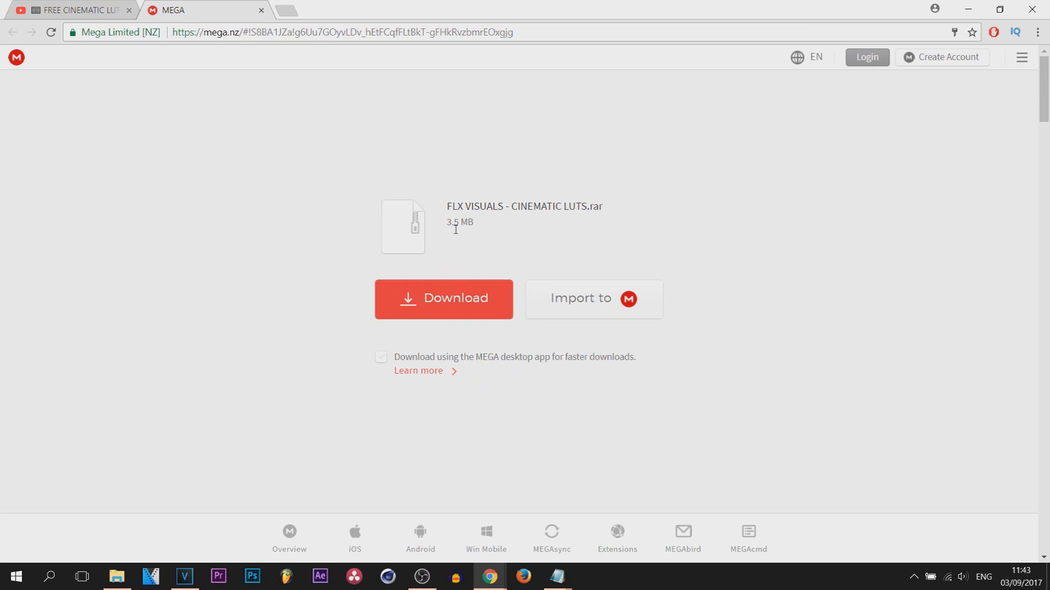
# Step: Start the MEGA download of FLX VISUALS - CINEMATIC LUTS.rar, skip the duplicate save, and select the existing archive
pyautogui.click(464, 308)
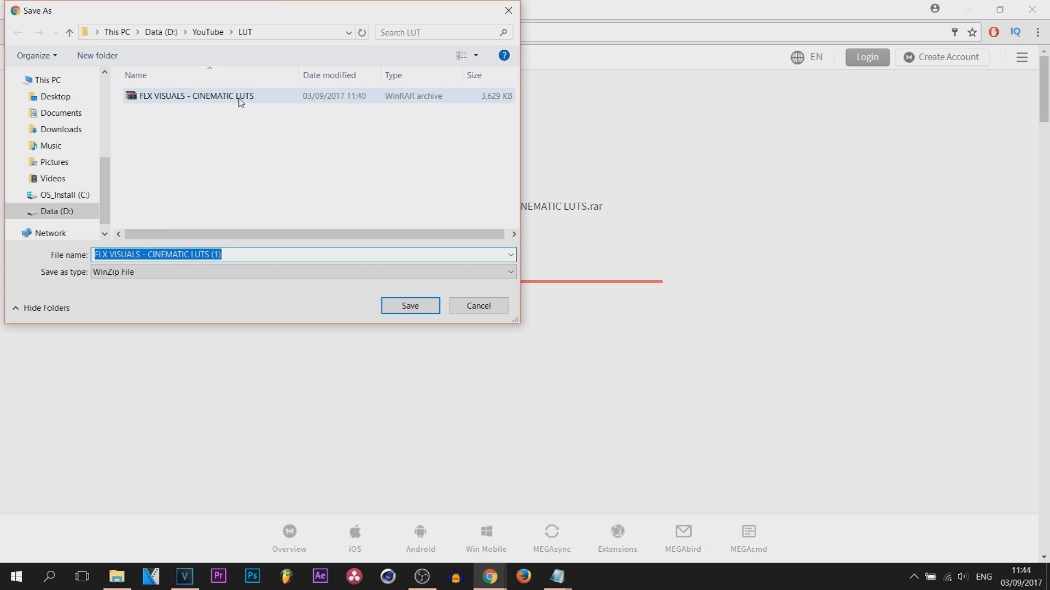
pyautogui.click(475, 306)
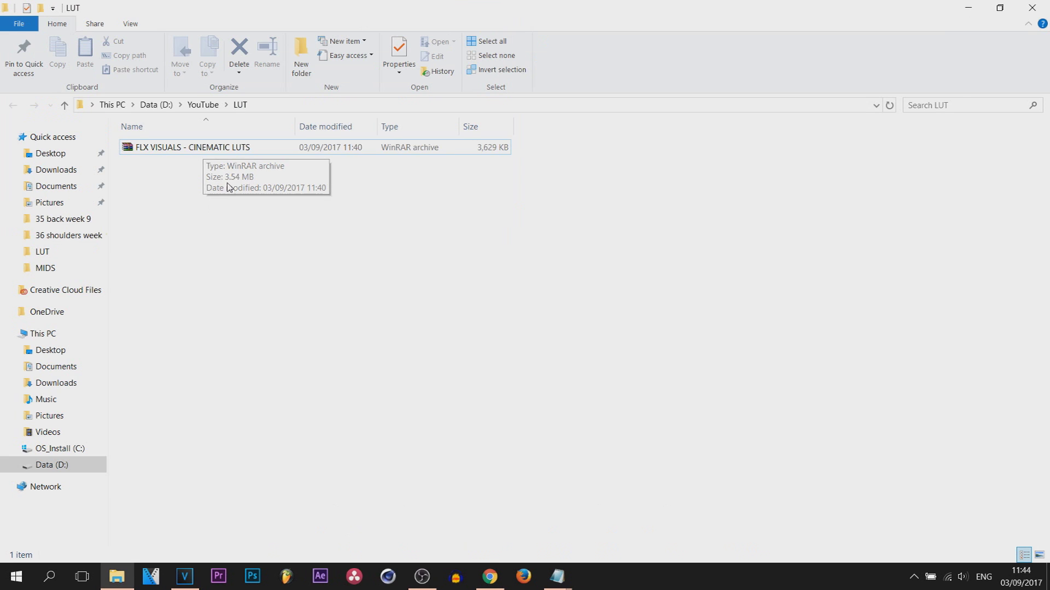
pyautogui.click(164, 151)
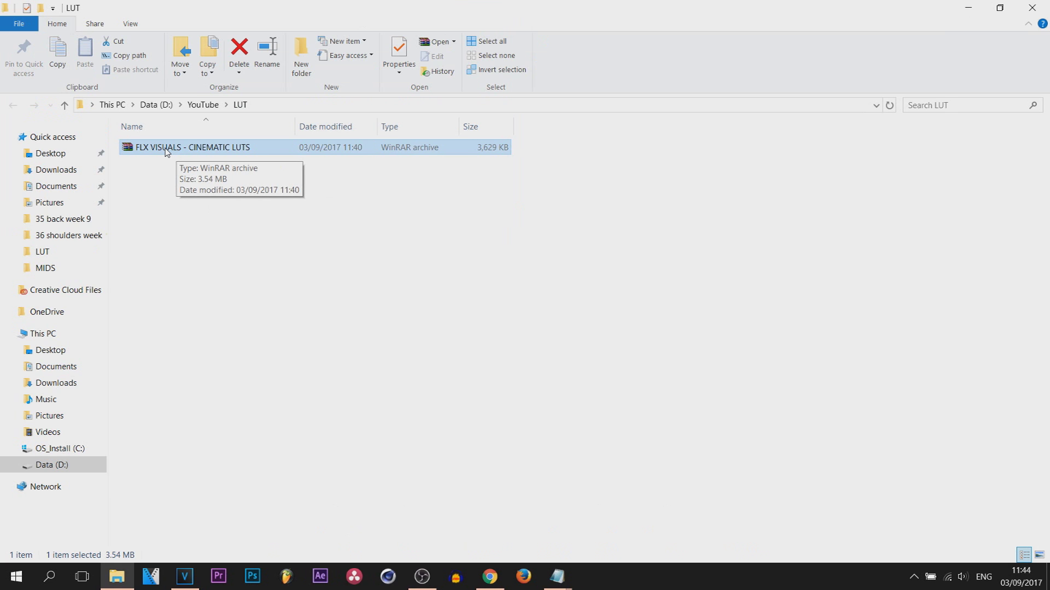
# Step: Extract the CINEMATIC LUTS archive into the LUT folder, producing seven FLX CINEMATIC LUT .cube files
pyautogui.rightClick(167, 152)
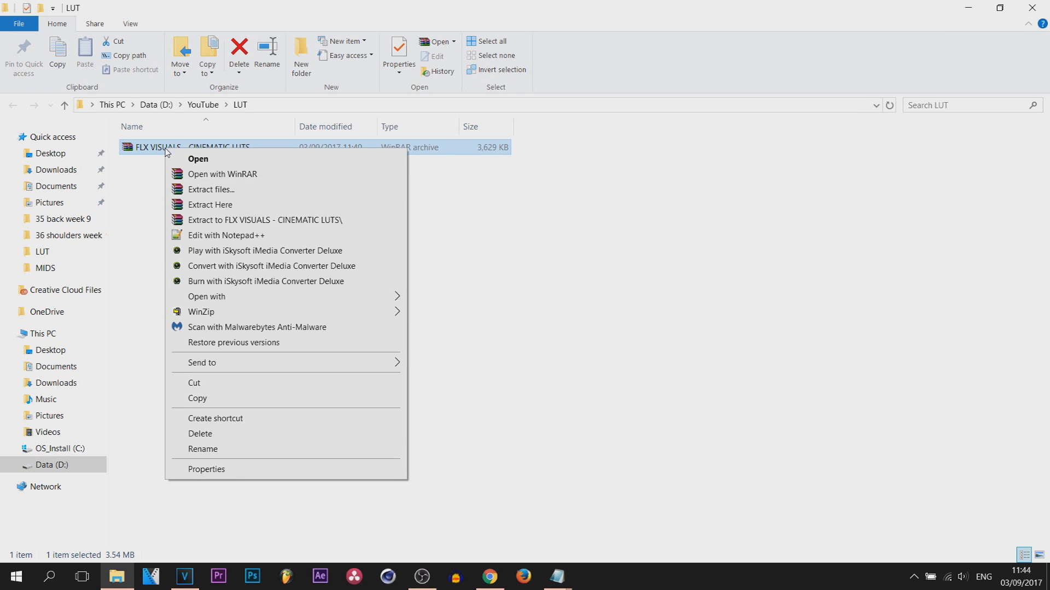
pyautogui.click(246, 203)
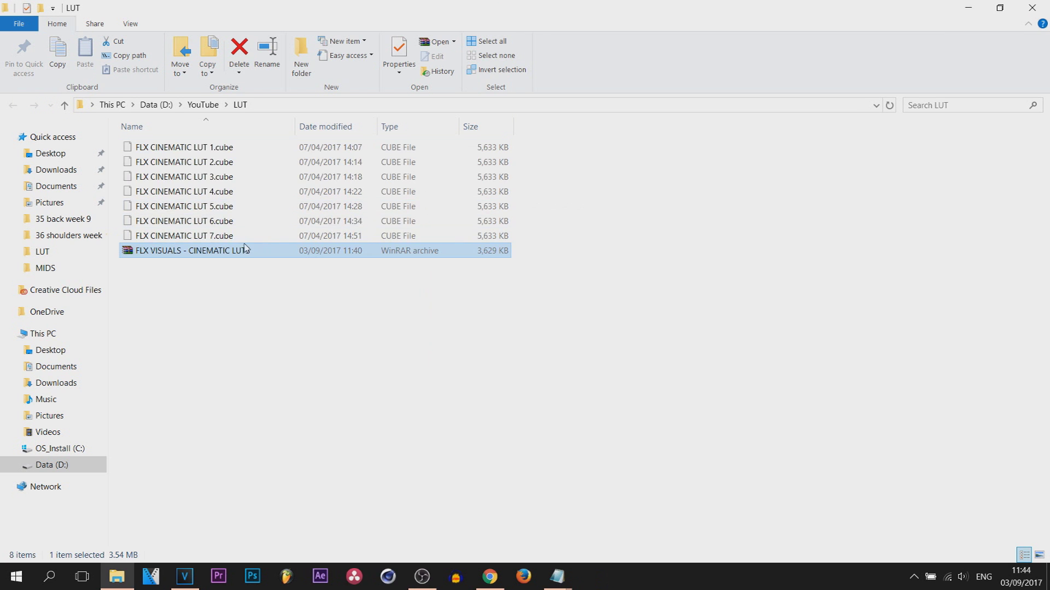
pyautogui.moveTo(531, 241); pyautogui.dragTo(261, 137)
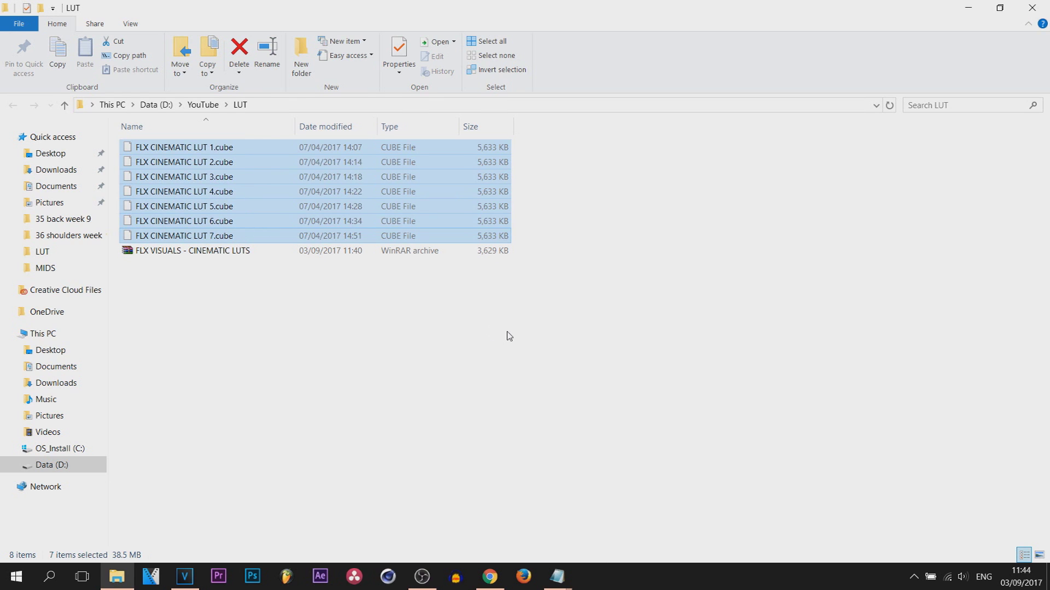
pyautogui.click(508, 335)
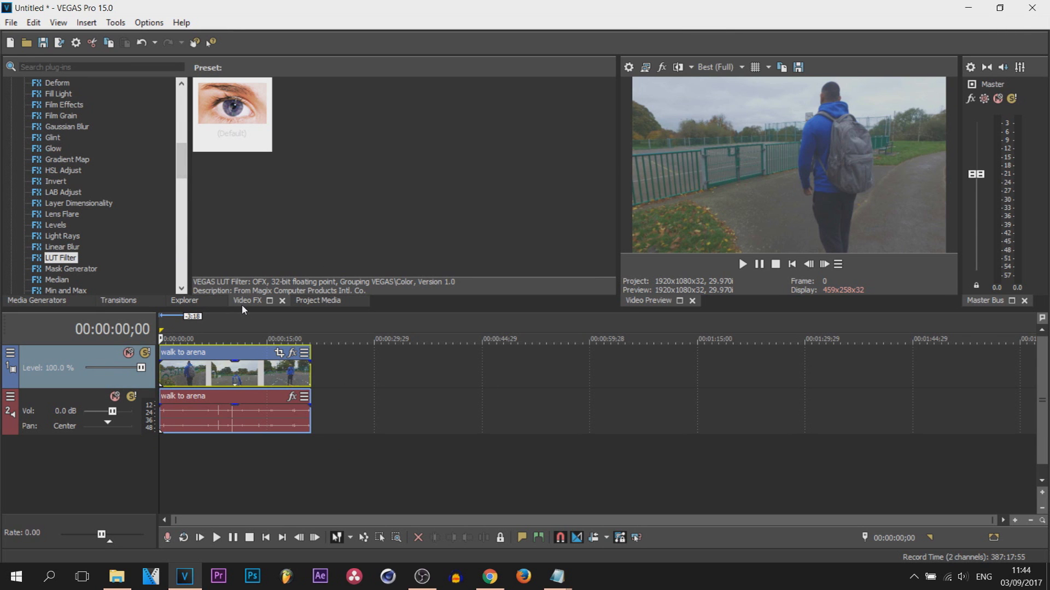
# Step: Restore the Default Layout and drop the LUT Filter (Default) preset onto the walk to arena clip
pyautogui.click(55, 22)
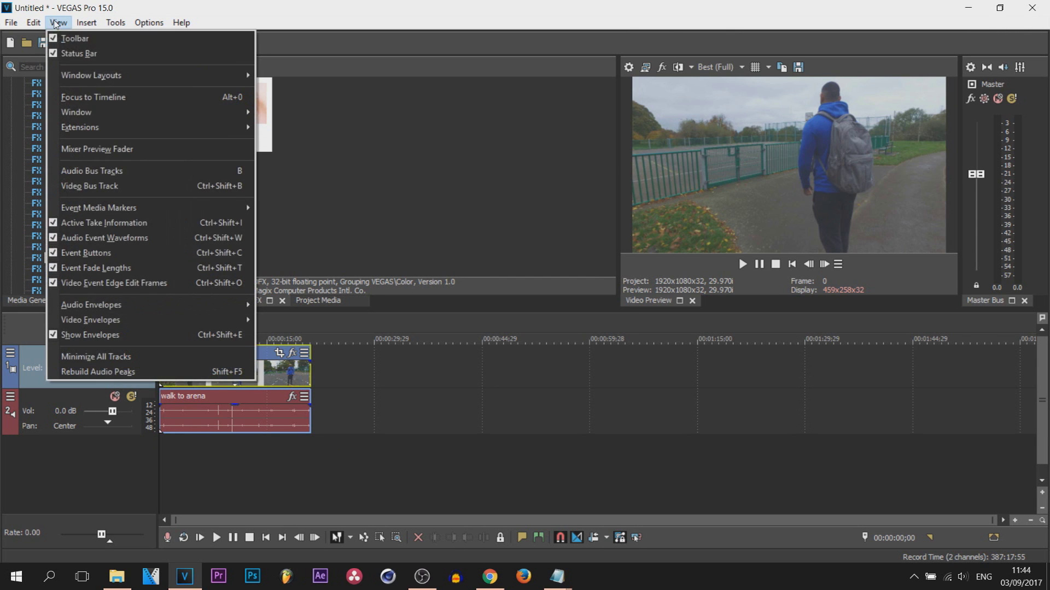
pyautogui.moveTo(110, 75)
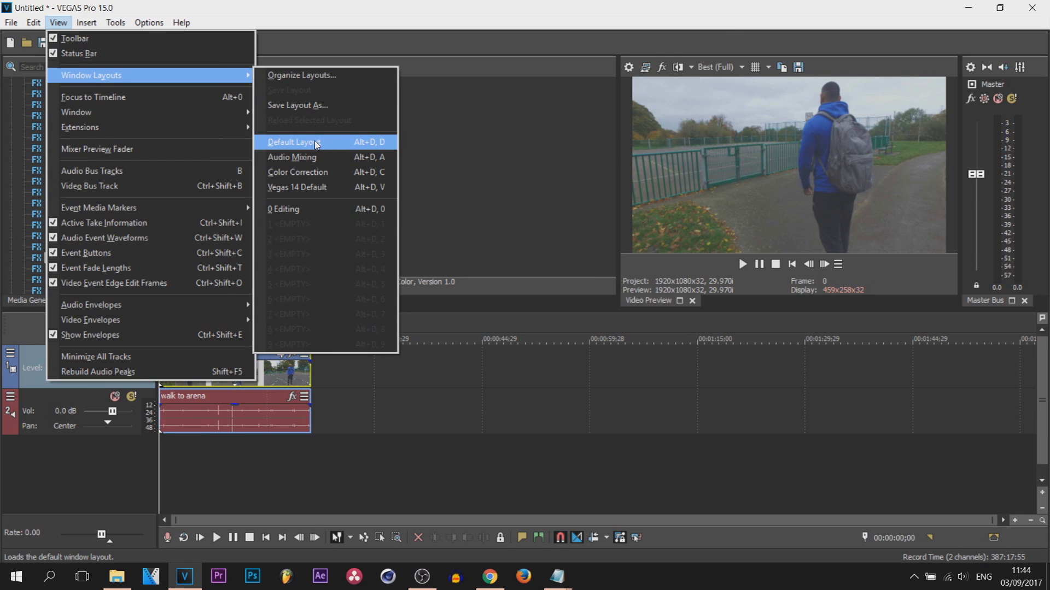
pyautogui.click(295, 142)
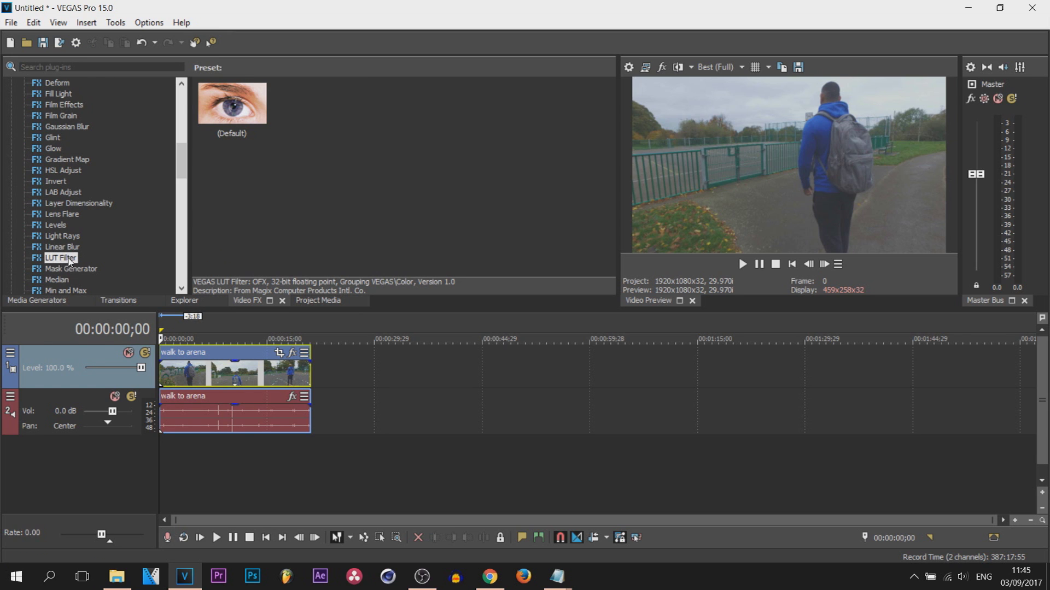
pyautogui.moveTo(232, 104); pyautogui.dragTo(223, 365)
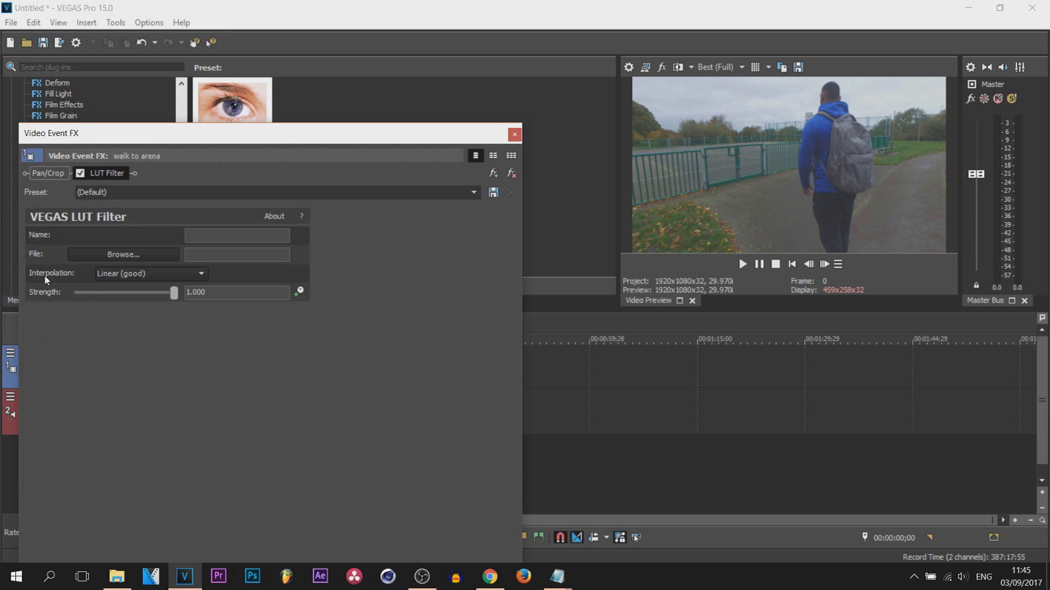
pyautogui.click(116, 276)
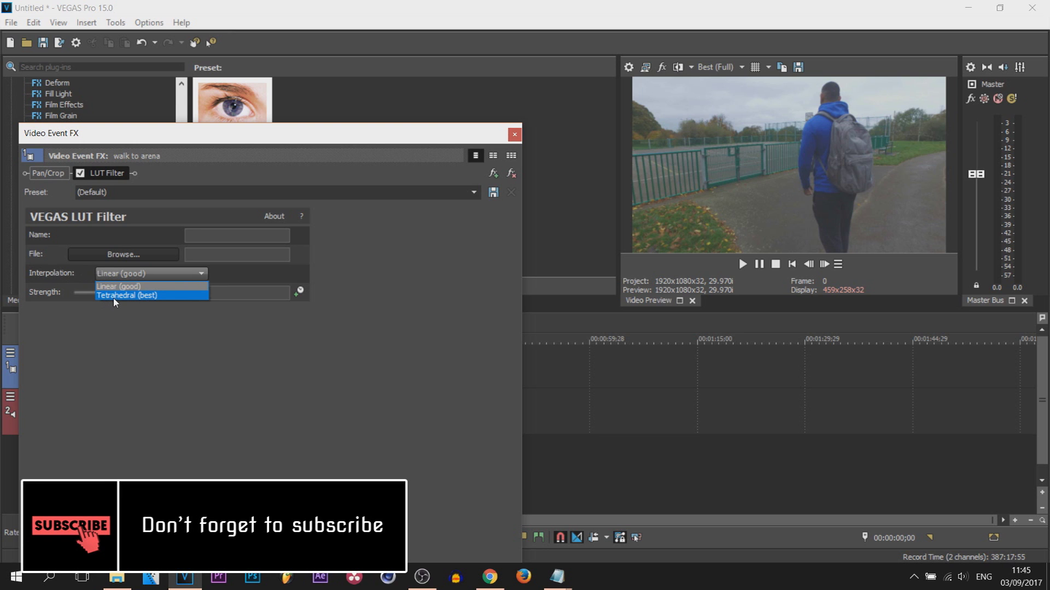
pyautogui.click(130, 343)
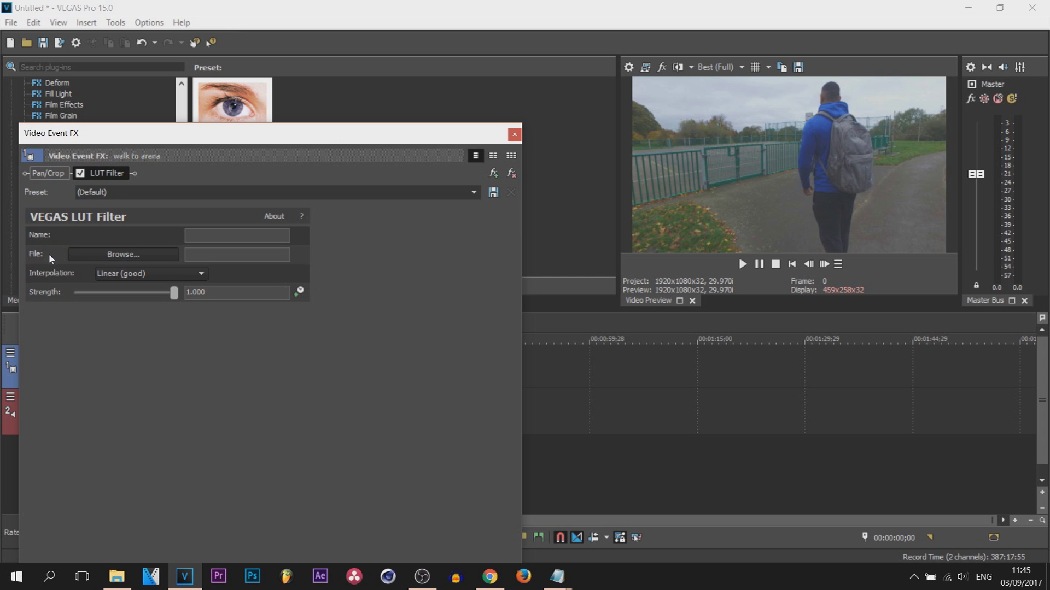
pyautogui.click(96, 259)
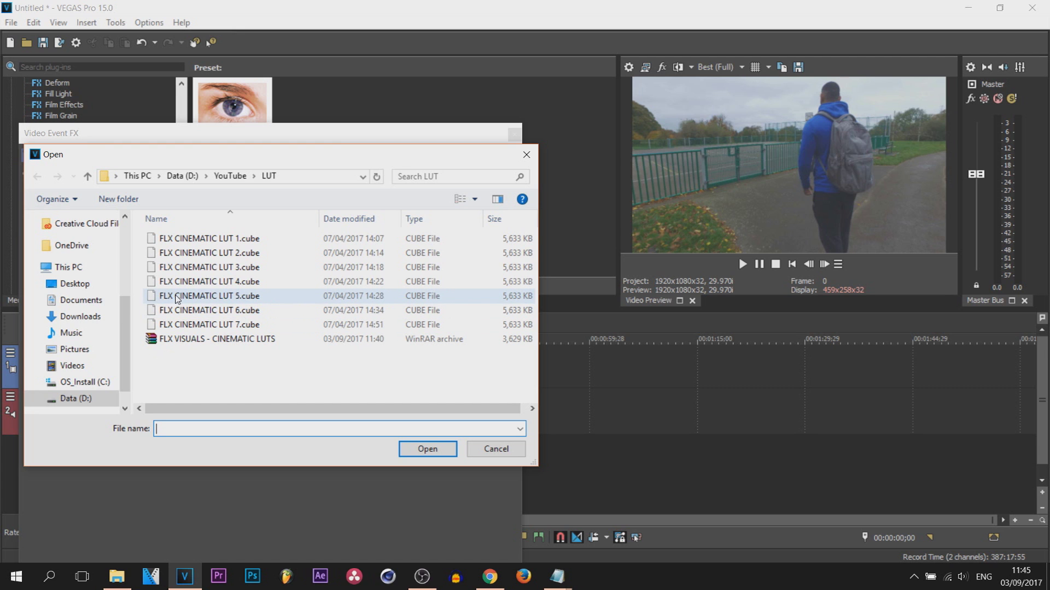
# Step: Load FLX CINEMATIC LUT 1.cube at 0.442 strength, compare it toggled off and on, then browse again
pyautogui.click(230, 238)
pyautogui.click(435, 453)
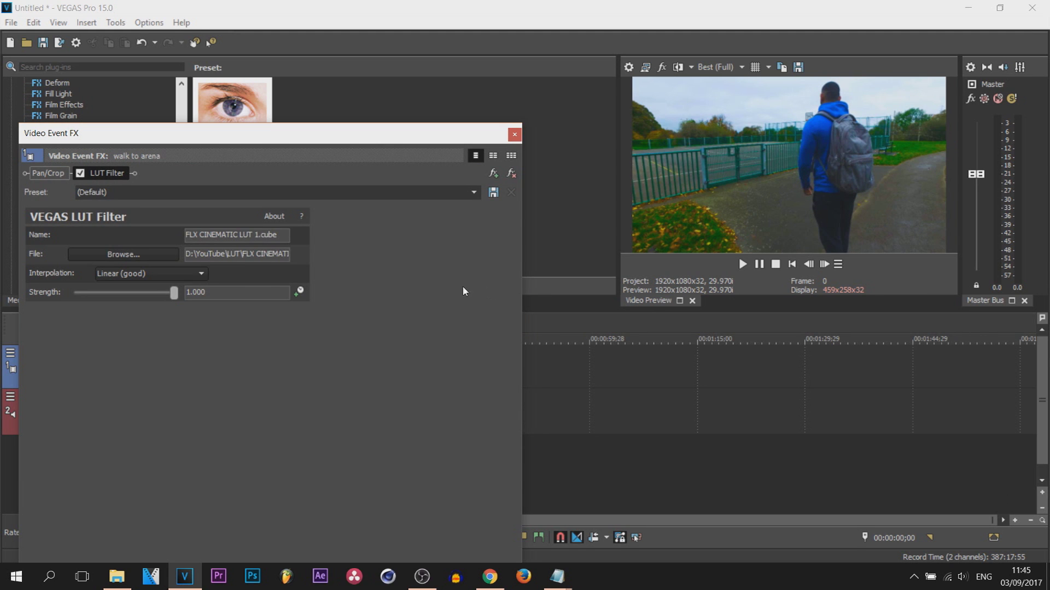
pyautogui.moveTo(176, 297); pyautogui.dragTo(119, 299)
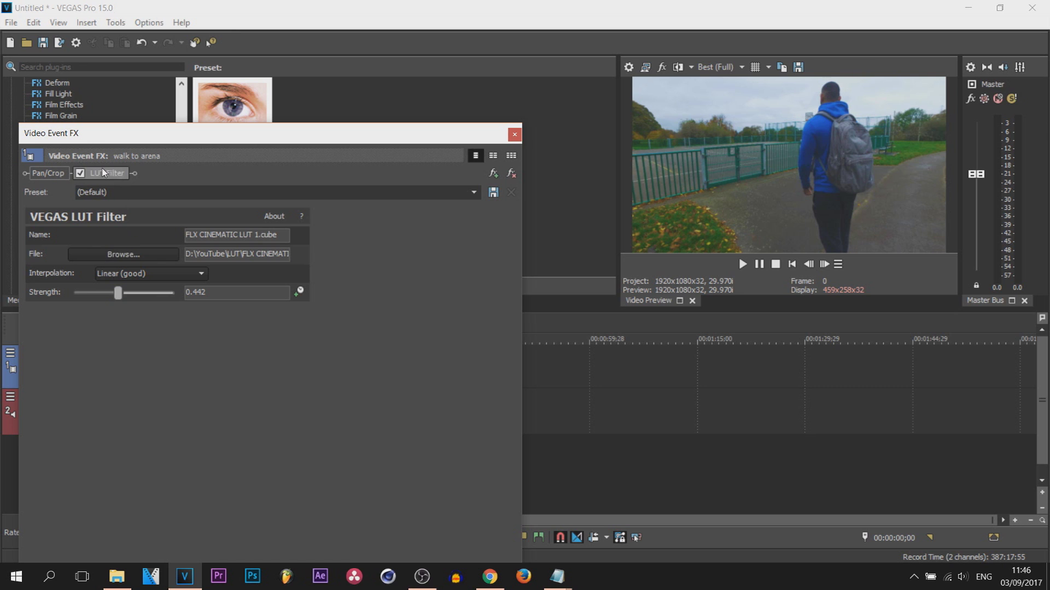
pyautogui.click(80, 173)
pyautogui.click(81, 173)
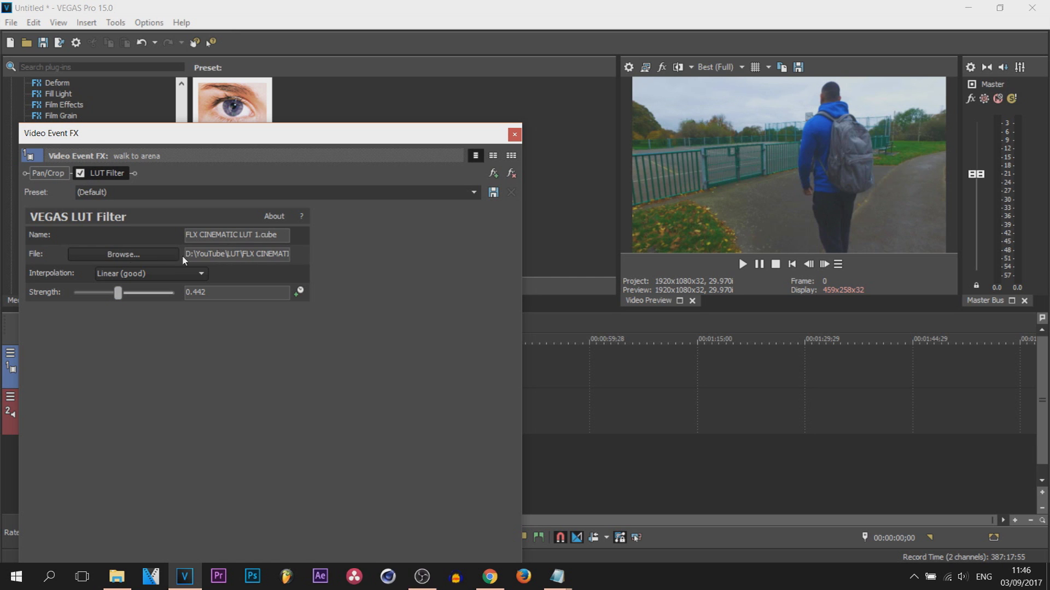
pyautogui.click(100, 256)
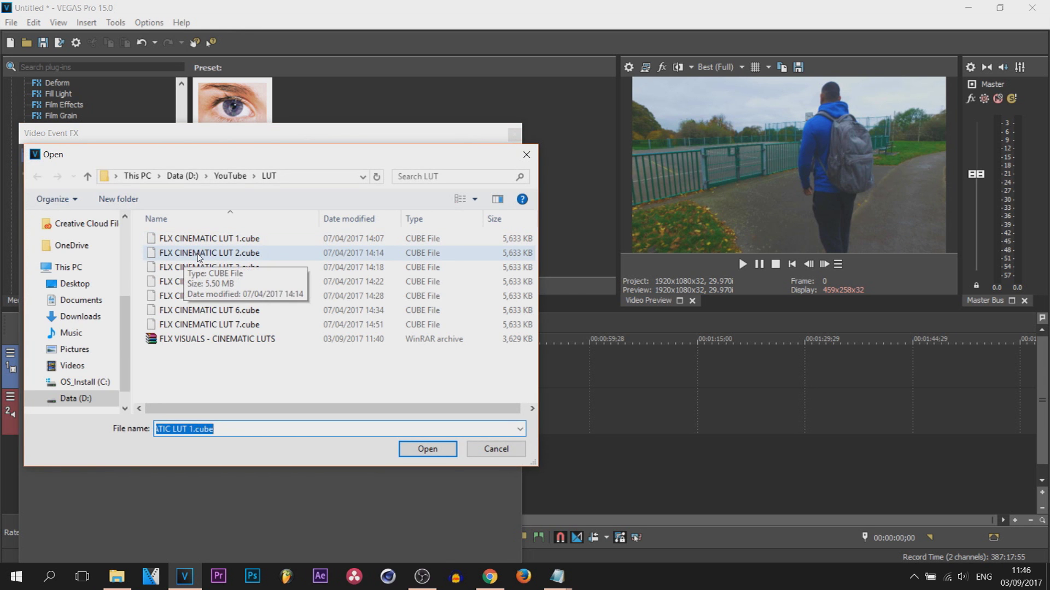
# Step: Try FLX CINEMATIC LUT 2.cube at about 0.646 strength, comparing it toggled off and on
pyautogui.click(200, 258)
pyautogui.click(431, 450)
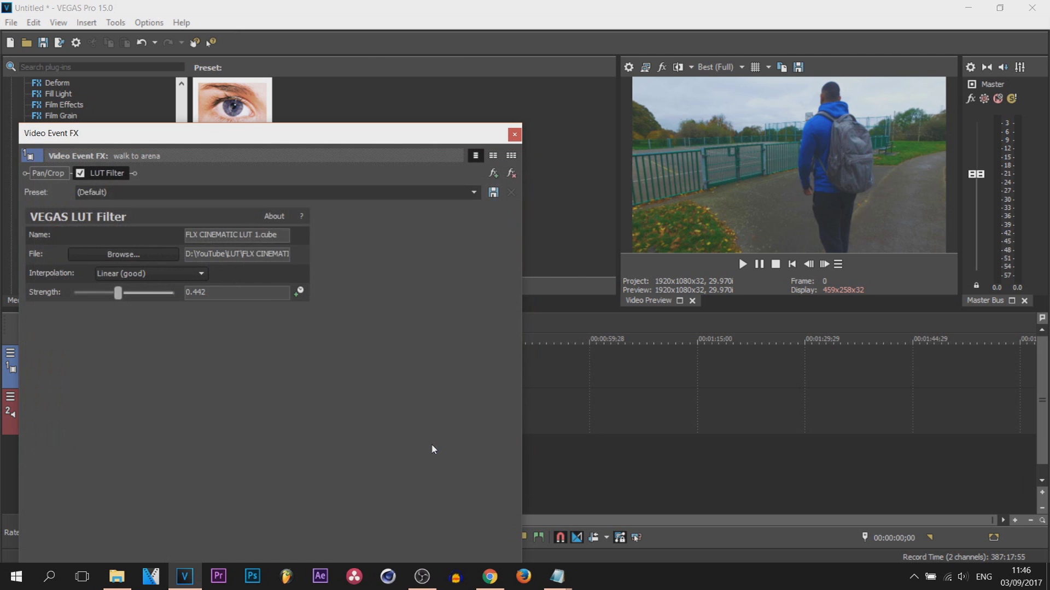
pyautogui.moveTo(118, 293)
pyautogui.mouseDown()
pyautogui.moveTo(174, 294)
pyautogui.moveTo(138, 296)
pyautogui.mouseUp()
pyautogui.click(80, 174)
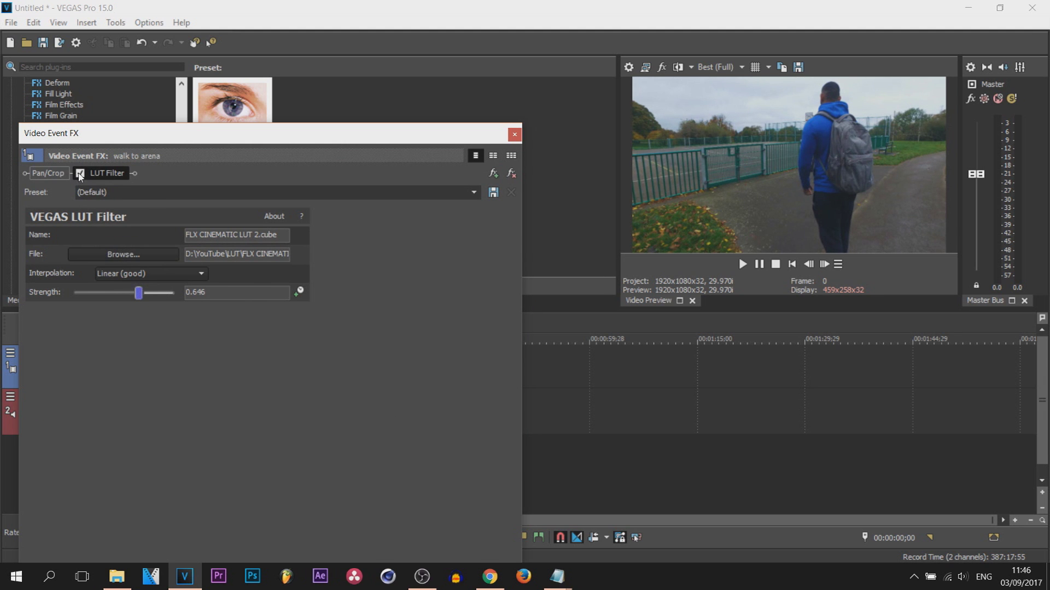
pyautogui.click(80, 173)
# Step: Switch to FLX CINEMATIC LUT 3.cube and settle its strength at 0.653
pyautogui.click(113, 254)
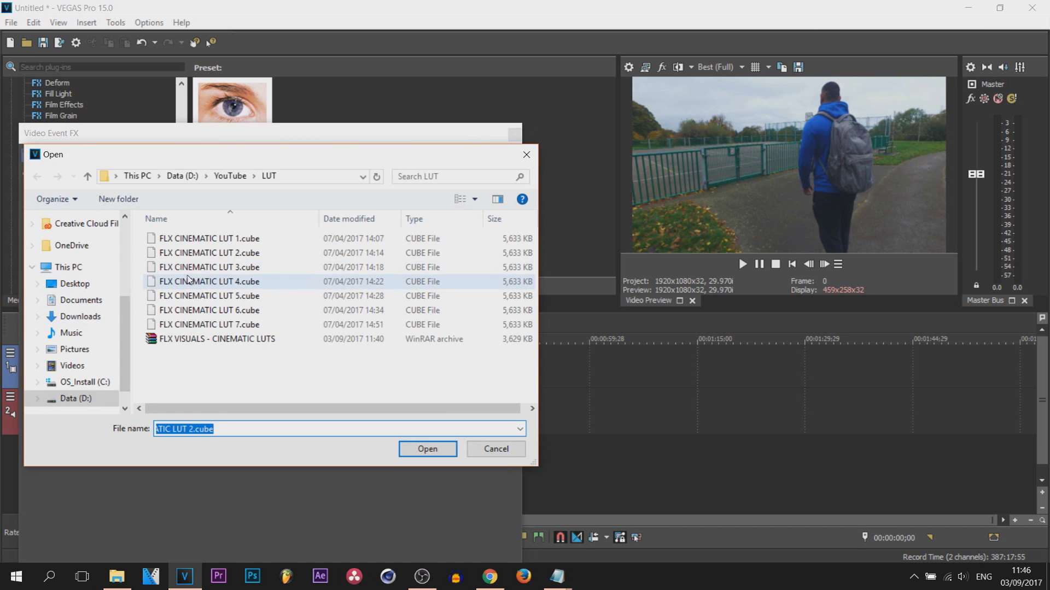
pyautogui.press('Return')
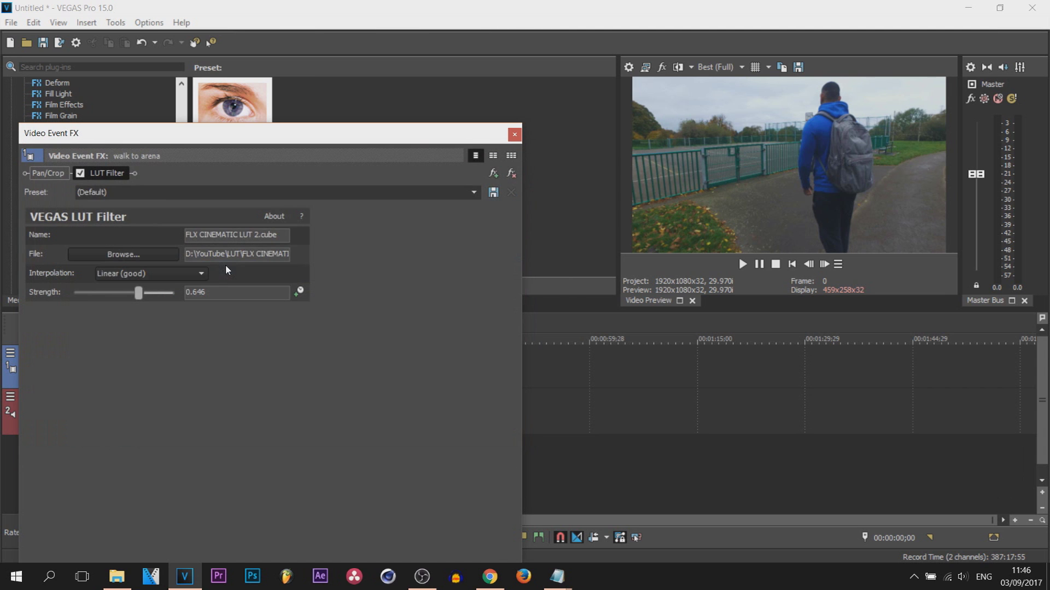
pyautogui.moveTo(139, 294); pyautogui.dragTo(270, 304)
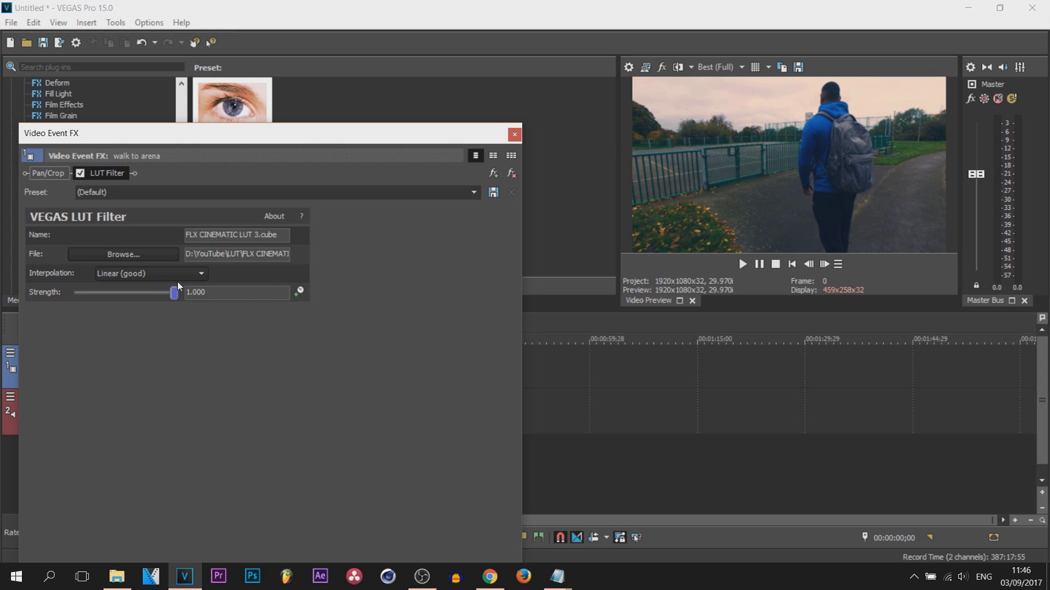
pyautogui.moveTo(171, 298); pyautogui.dragTo(140, 298)
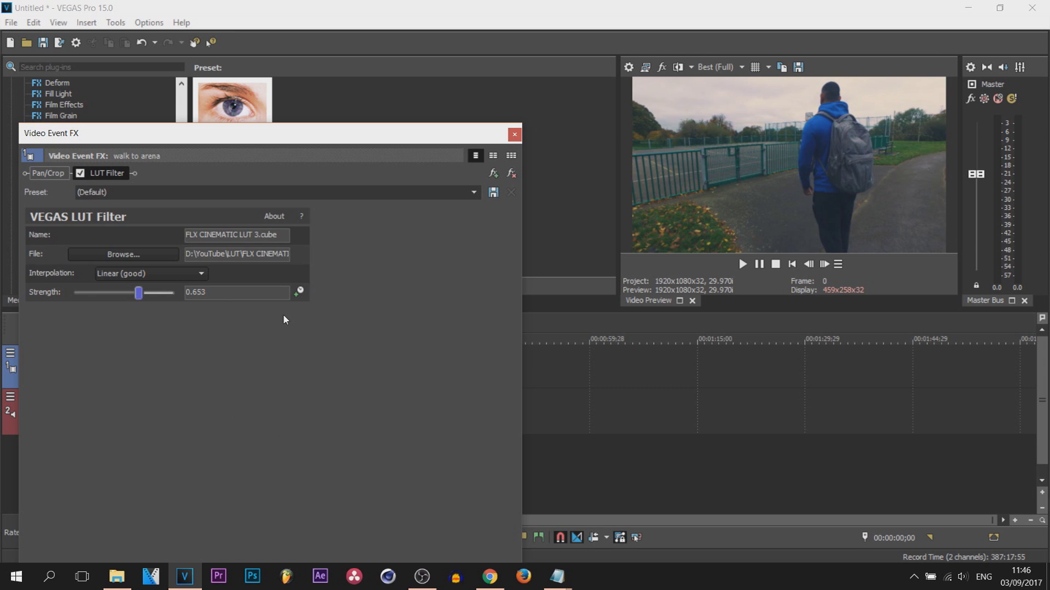
# Step: Turn on strength animation and set the starting LUT strength to 1.000
pyautogui.click(297, 294)
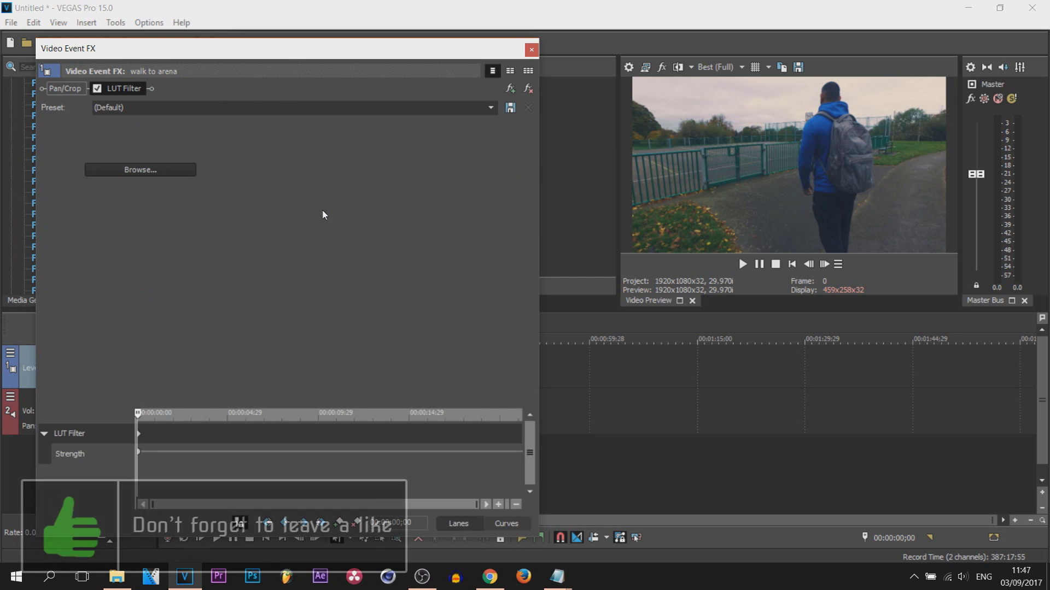
pyautogui.click(320, 211)
pyautogui.click(317, 210)
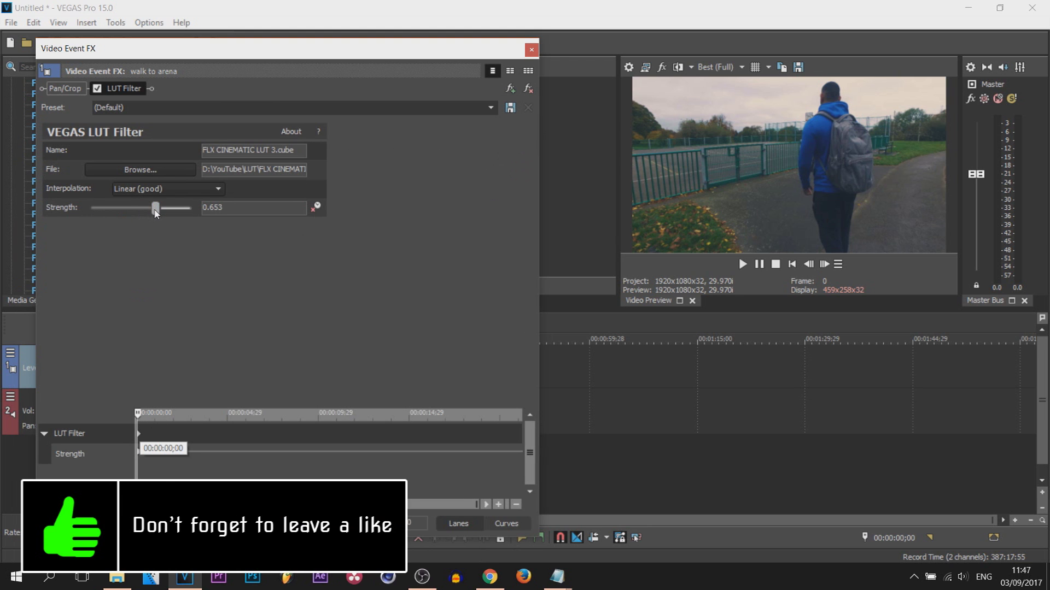
pyautogui.moveTo(155, 210); pyautogui.dragTo(192, 209)
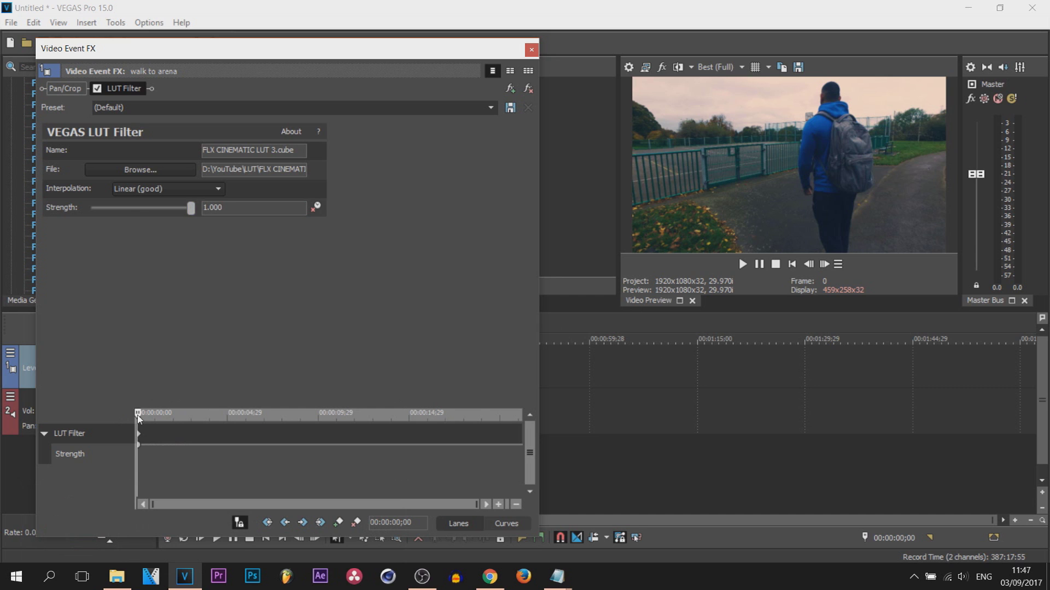
# Step: Add a strength keyframe of 0.673 at 00:00:01;06 in the effect timeline
pyautogui.moveTo(137, 415); pyautogui.dragTo(147, 414)
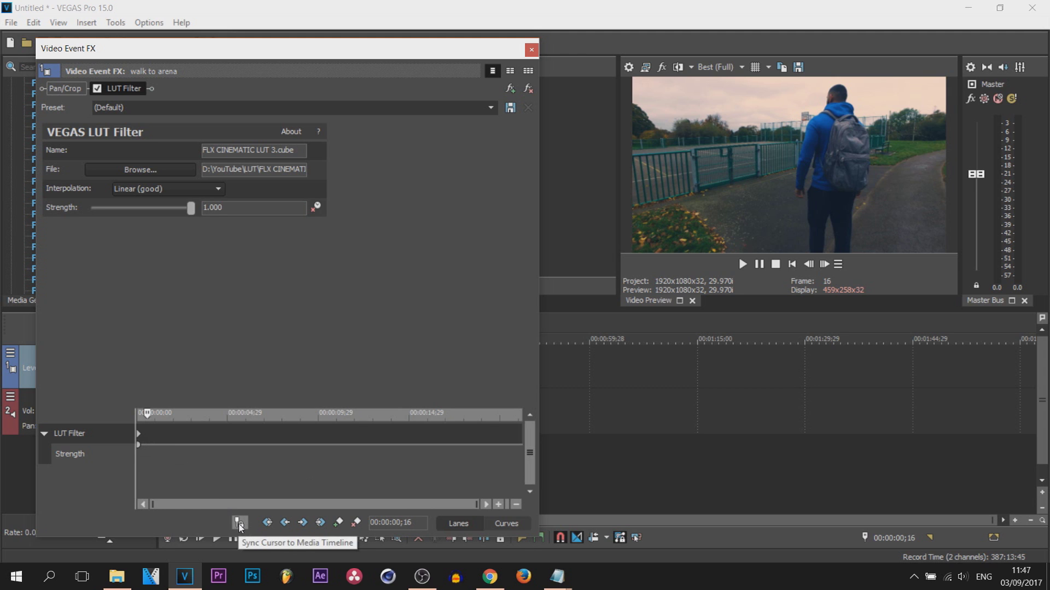
pyautogui.moveTo(146, 459); pyautogui.dragTo(174, 419)
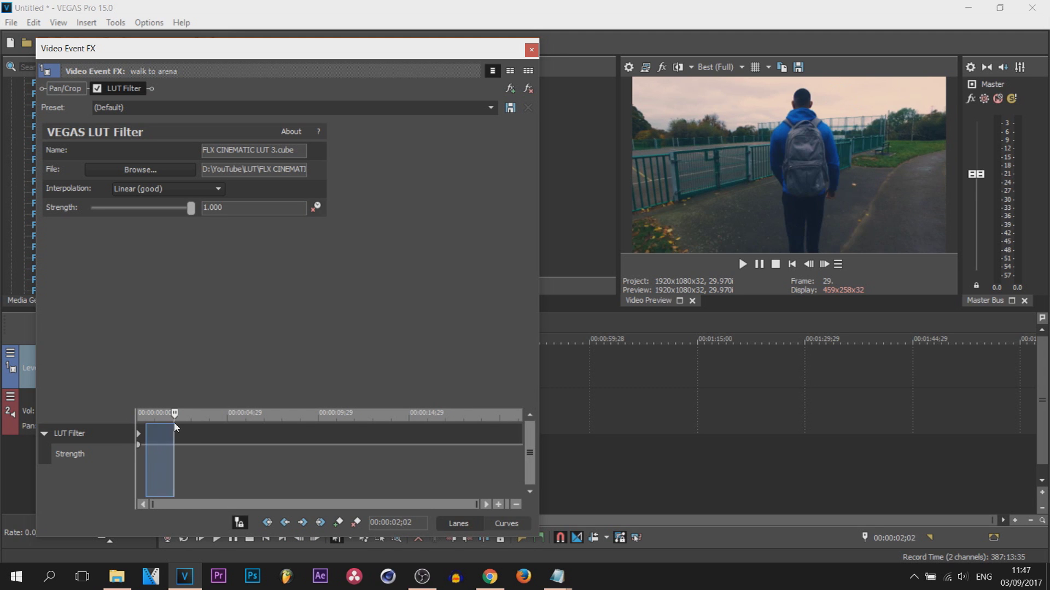
pyautogui.click(174, 419)
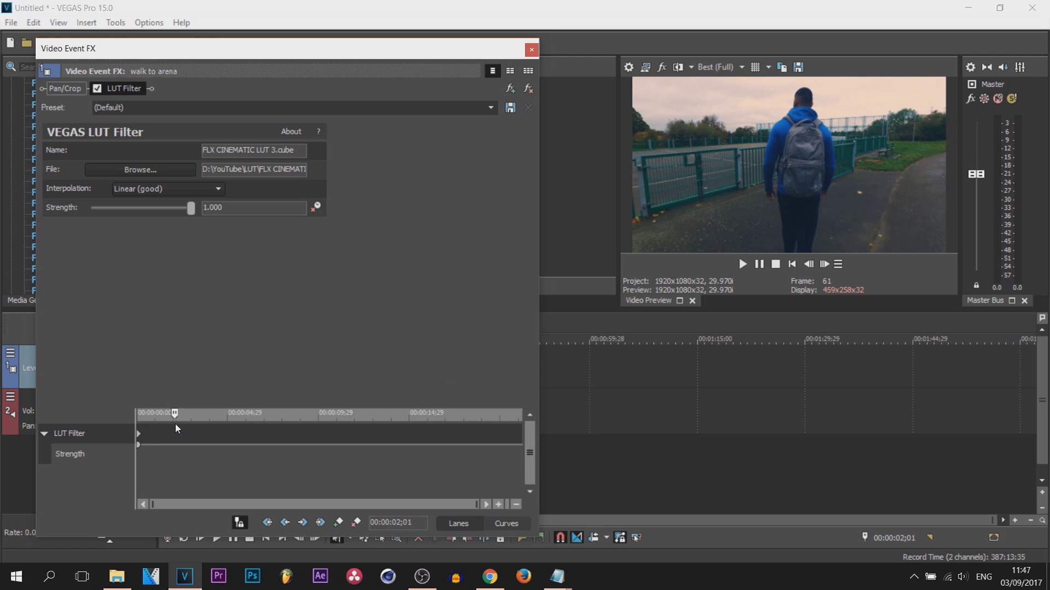
pyautogui.moveTo(175, 422); pyautogui.dragTo(161, 421)
pyautogui.click(161, 421)
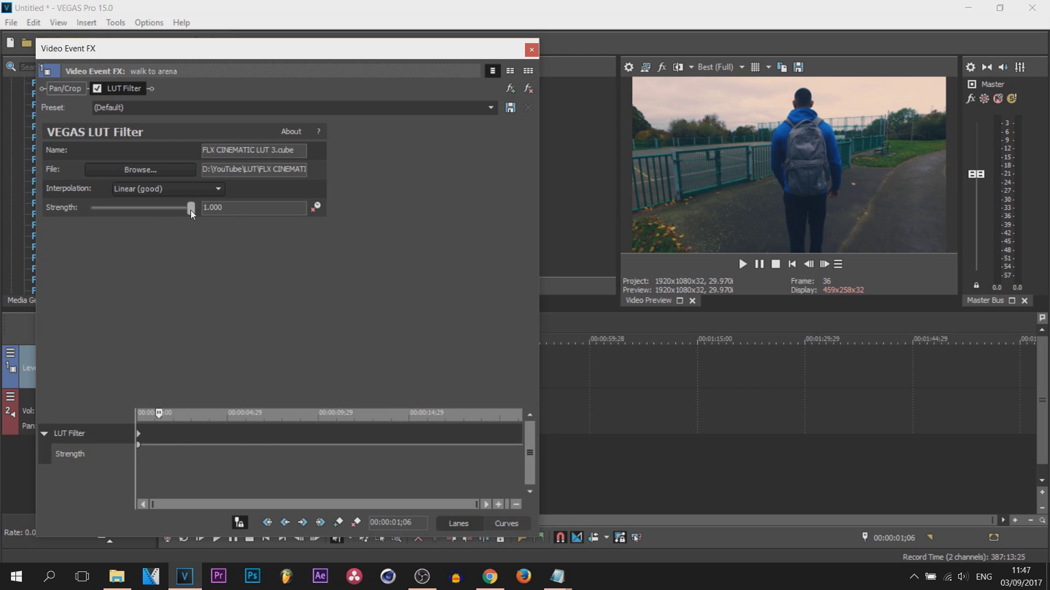
pyautogui.moveTo(187, 212); pyautogui.dragTo(159, 216)
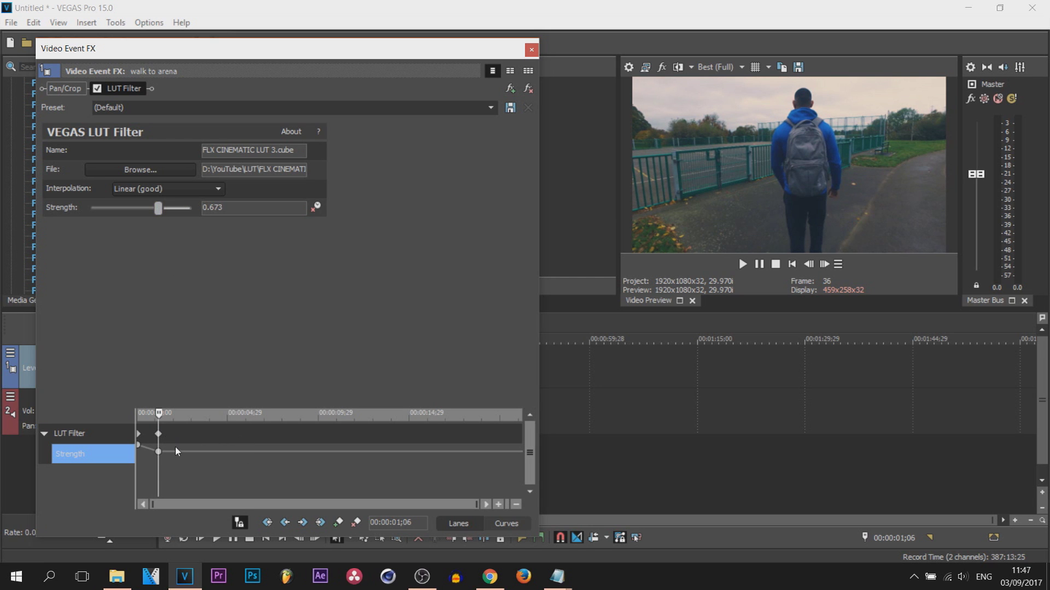
# Step: Give the 00:00:01;06 Strength keyframe a different fade curve and close the effect settings
pyautogui.click(159, 436)
pyautogui.rightClick(158, 436)
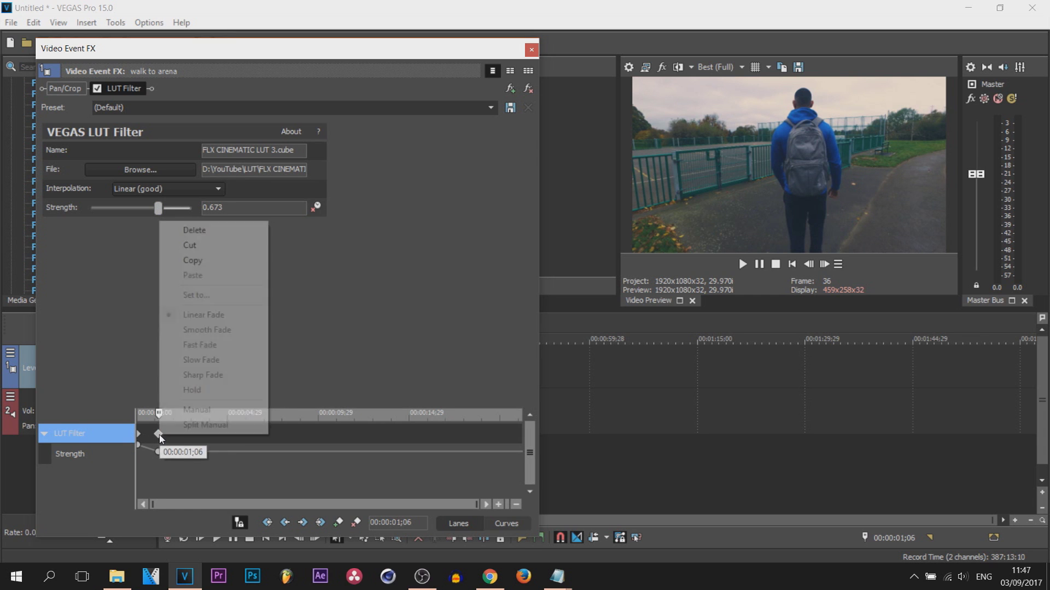
pyautogui.click(159, 451)
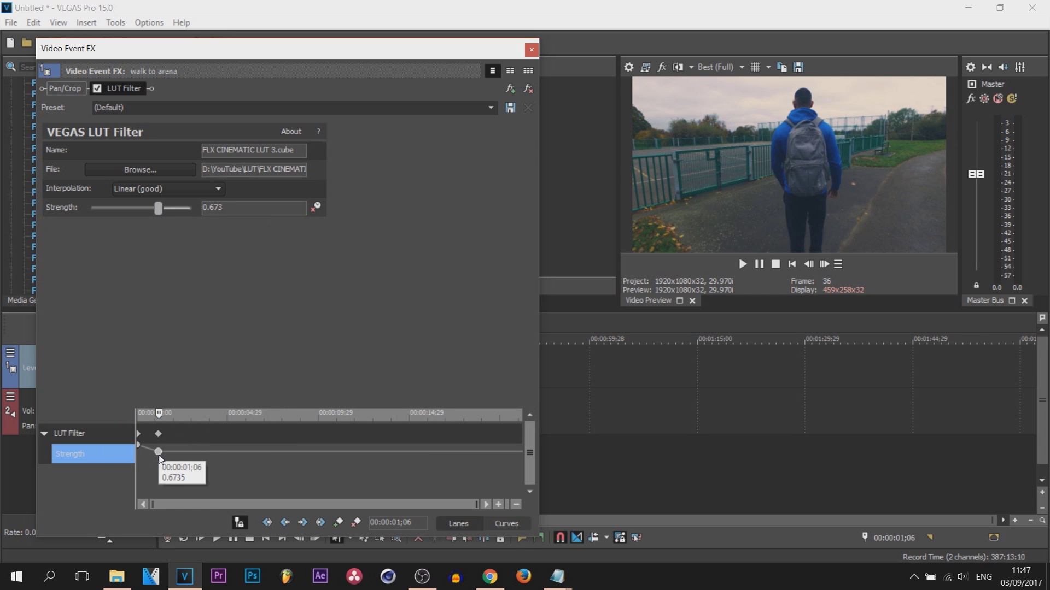
pyautogui.rightClick(159, 452)
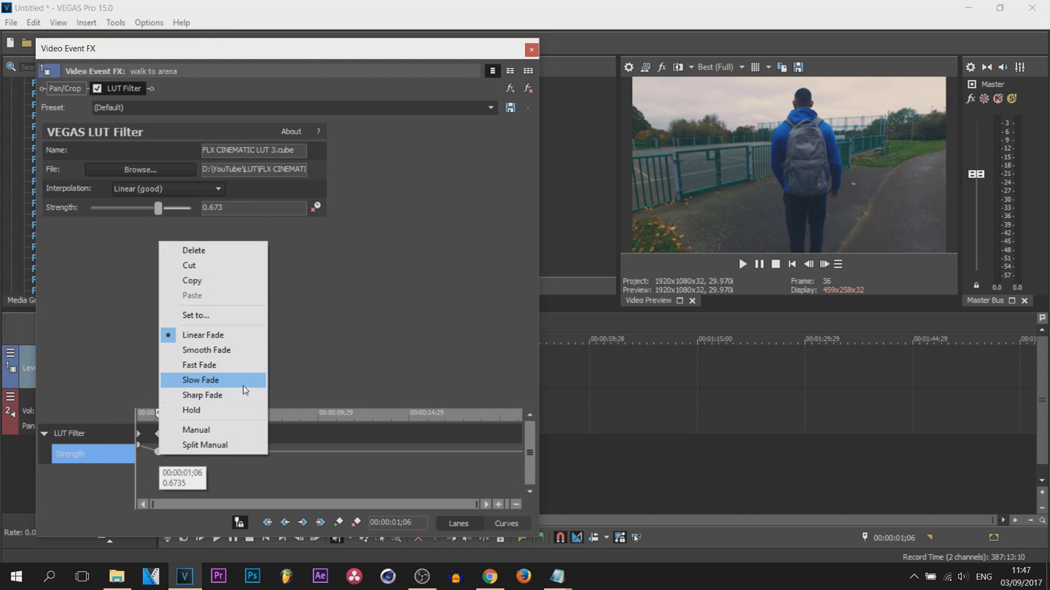
pyautogui.click(242, 360)
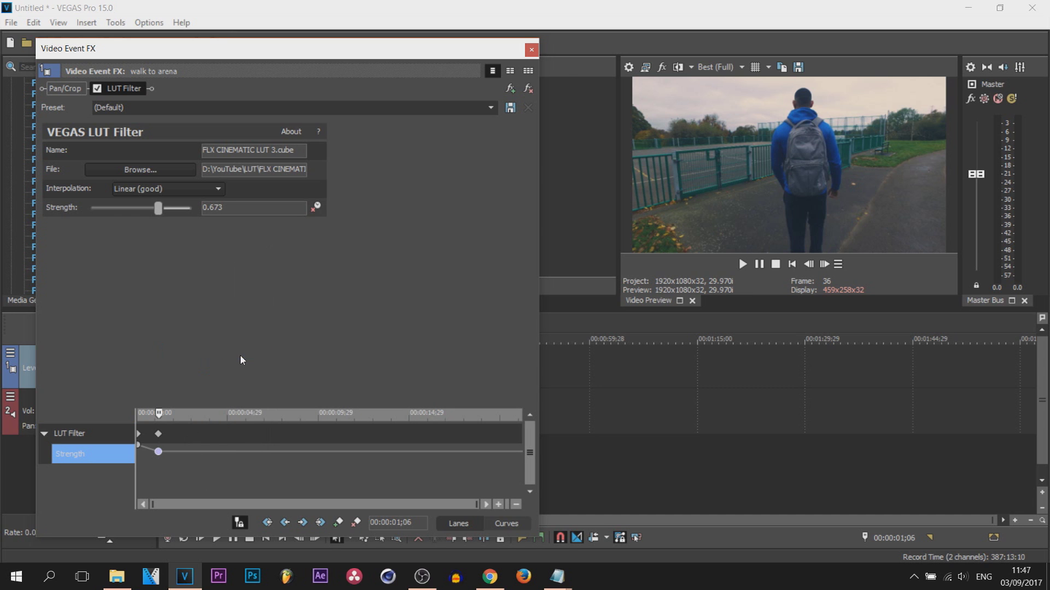
pyautogui.click(531, 49)
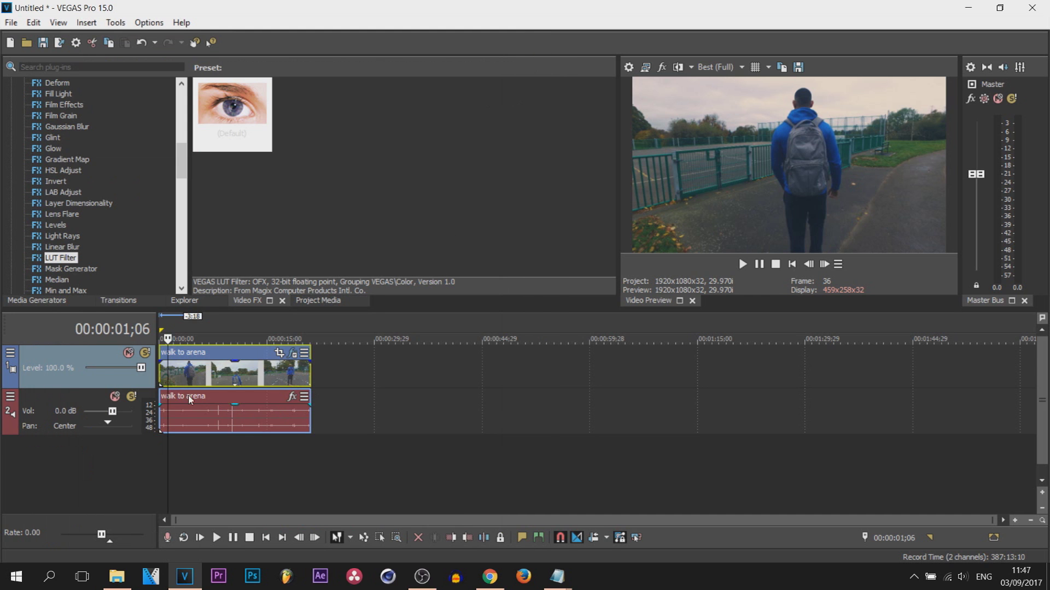
# Step: Play the project from the start and set preview quality to Preview (Auto)
pyautogui.press('Home')
pyautogui.press('space')
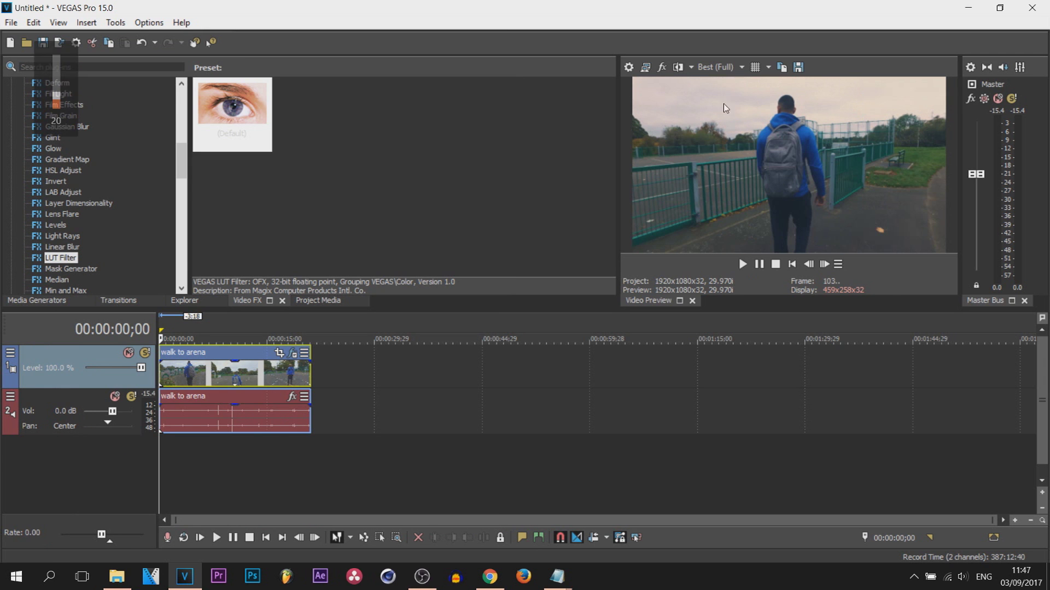
pyautogui.click(730, 68)
pyautogui.moveTo(738, 94)
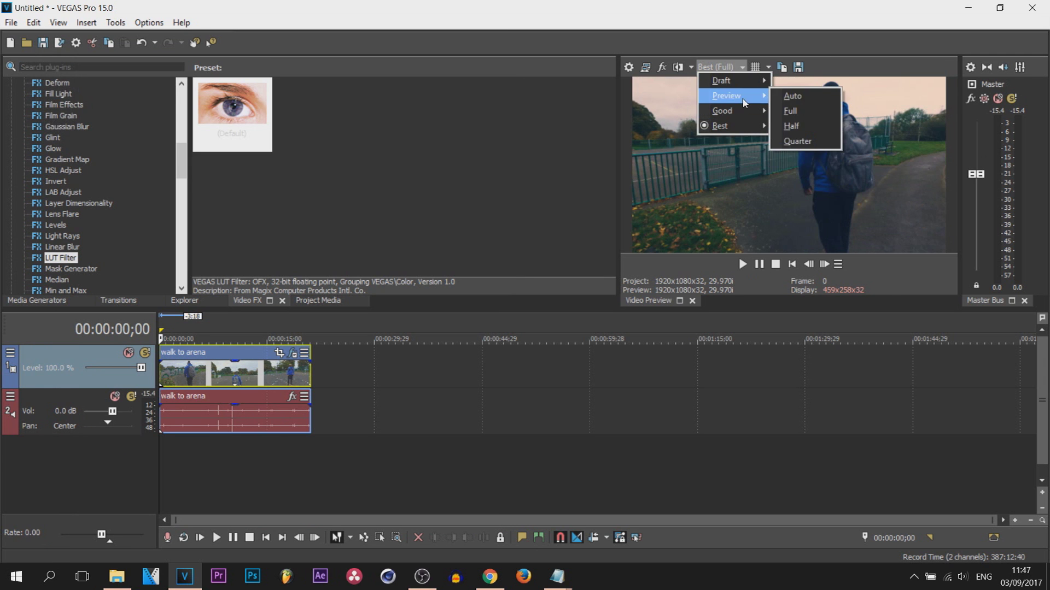
pyautogui.click(793, 96)
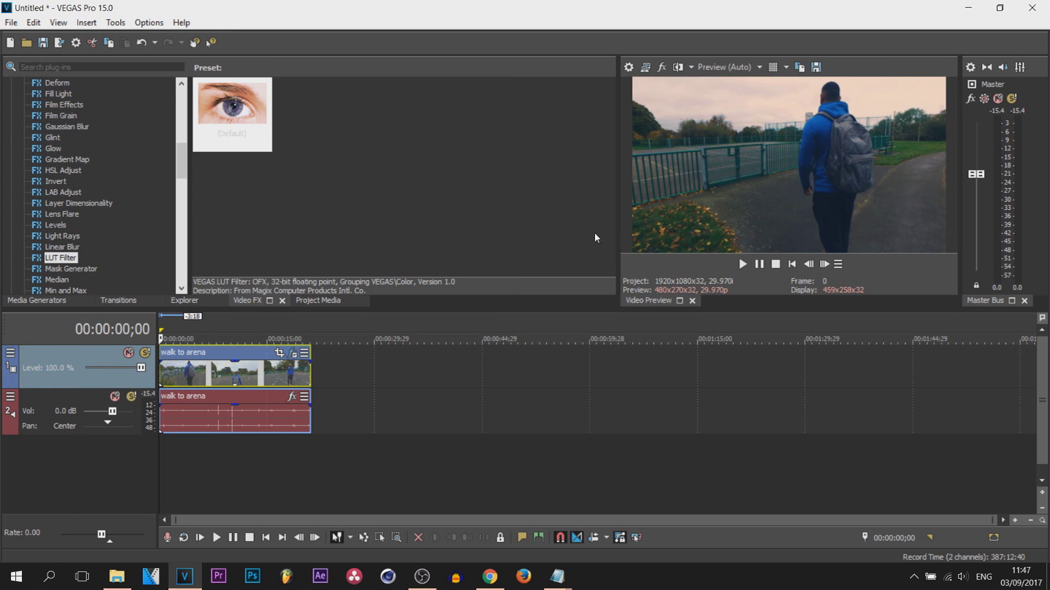
# Step: Play the graded clip to check the grade, pause, and reopen its LUT Filter settings
pyautogui.click(767, 265)
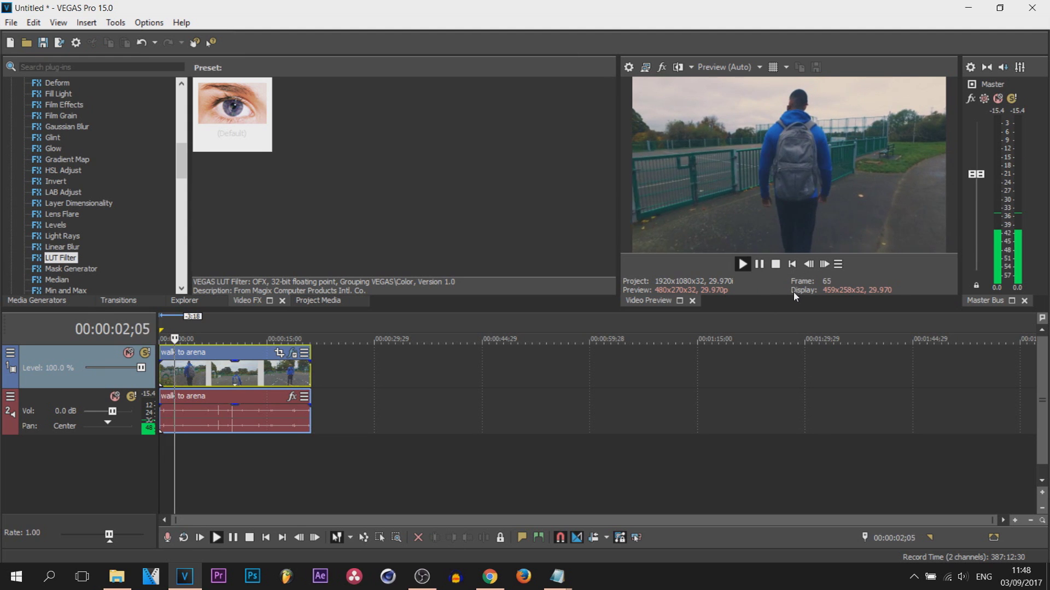
pyautogui.click(761, 265)
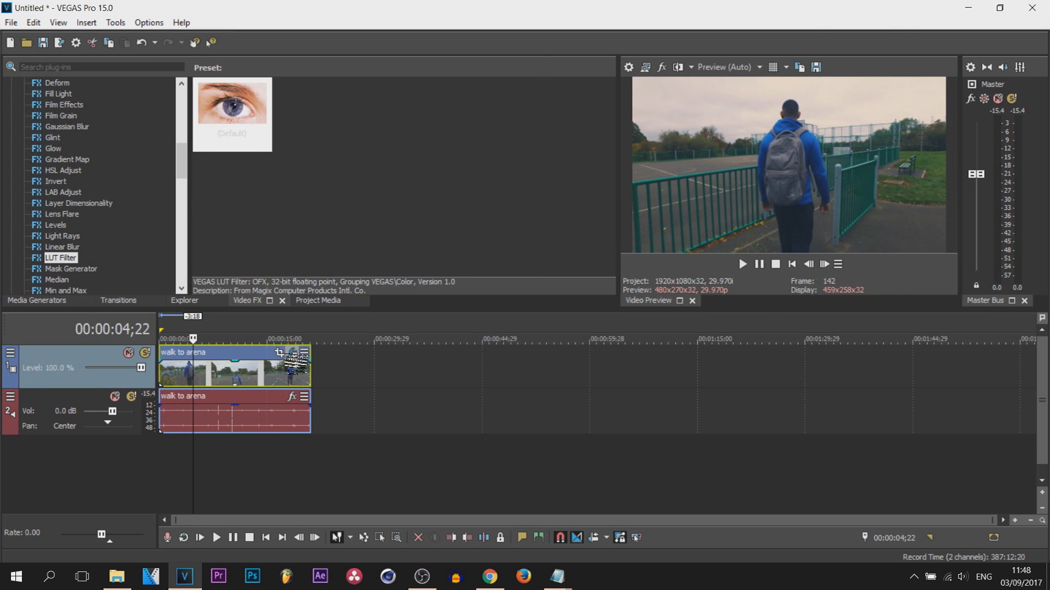
pyautogui.moveTo(295, 361); pyautogui.dragTo(296, 362)
# Step: Drop the 00:00:01;06 strength keyframe to 0.000 and close the effect settings
pyautogui.click(158, 434)
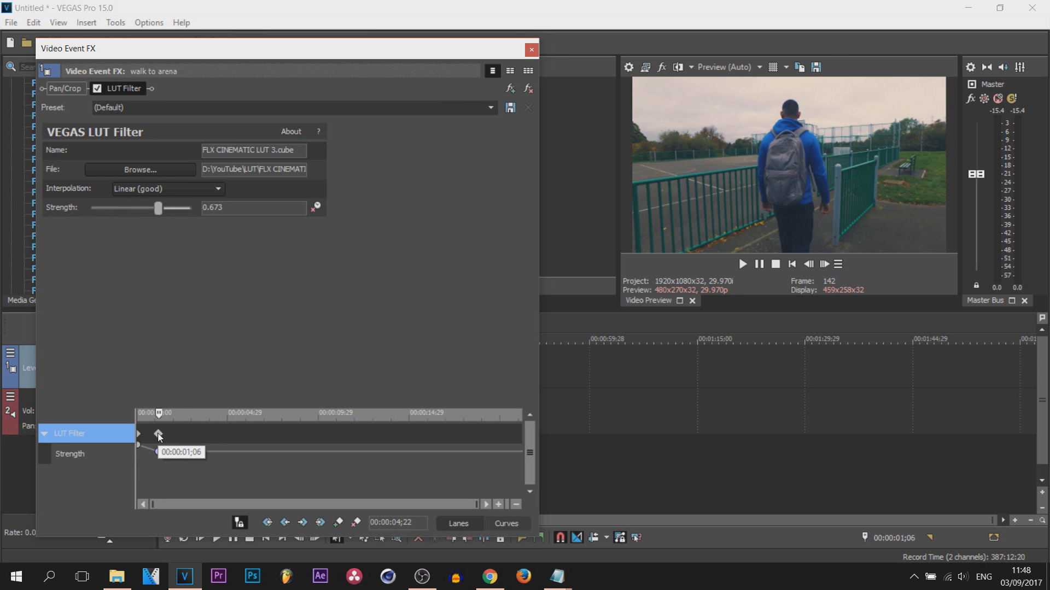
pyautogui.moveTo(158, 208); pyautogui.dragTo(3, 208)
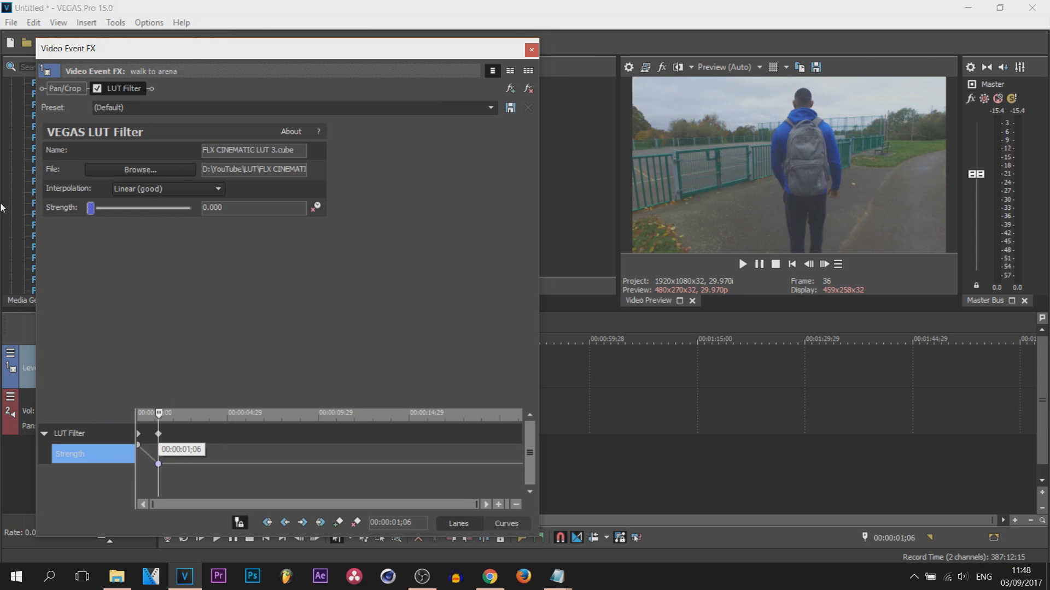
pyautogui.click(530, 50)
# Step: Play the clip from the start to review the fading LUT, pause, and select the walk to arena clip
pyautogui.press('Home')
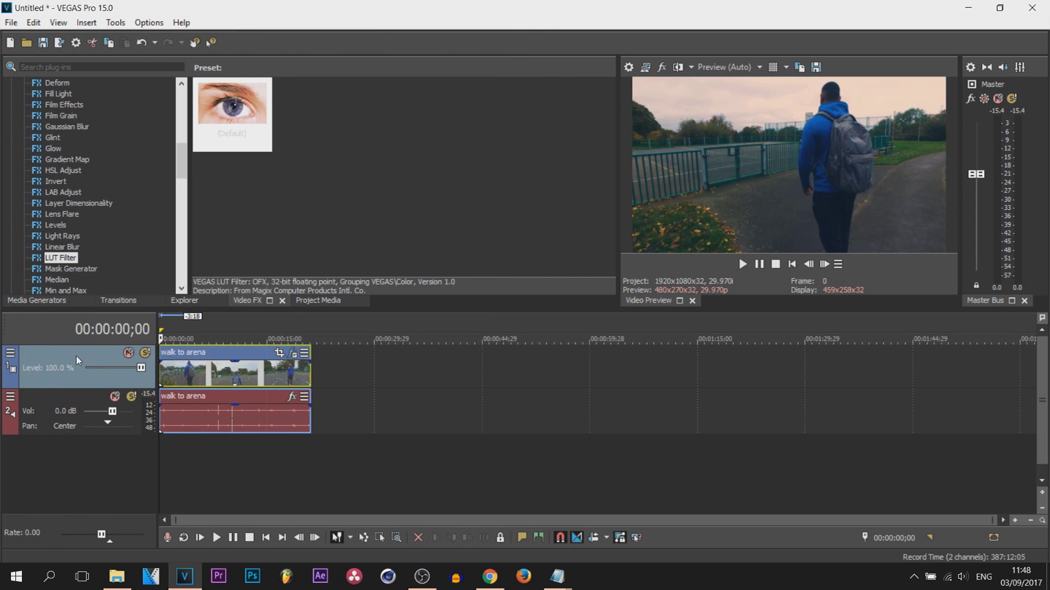
pyautogui.press('space')
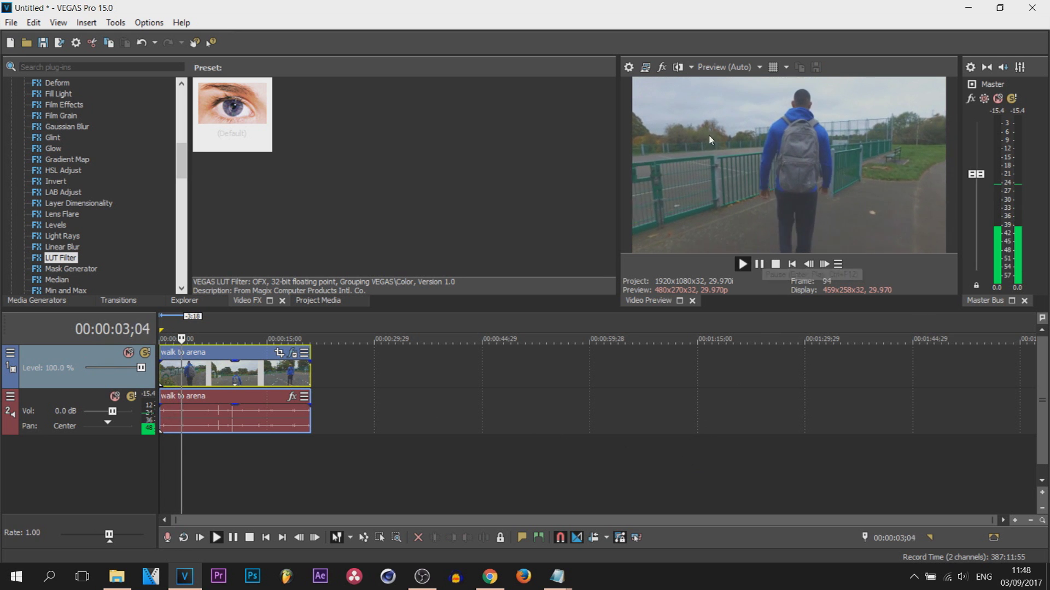
pyautogui.click(759, 264)
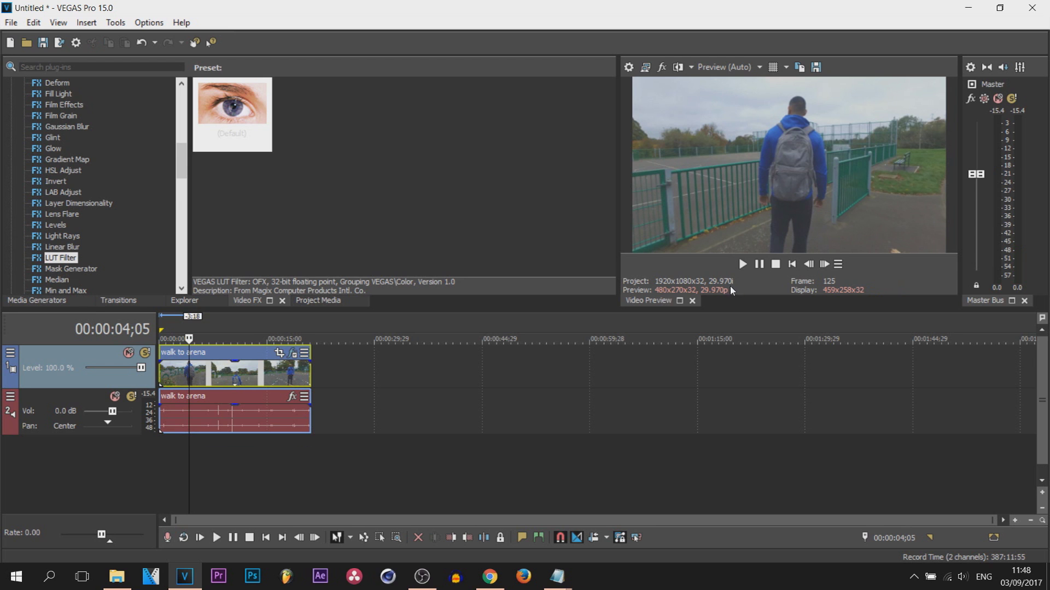
pyautogui.moveTo(60, 257); pyautogui.dragTo(295, 361)
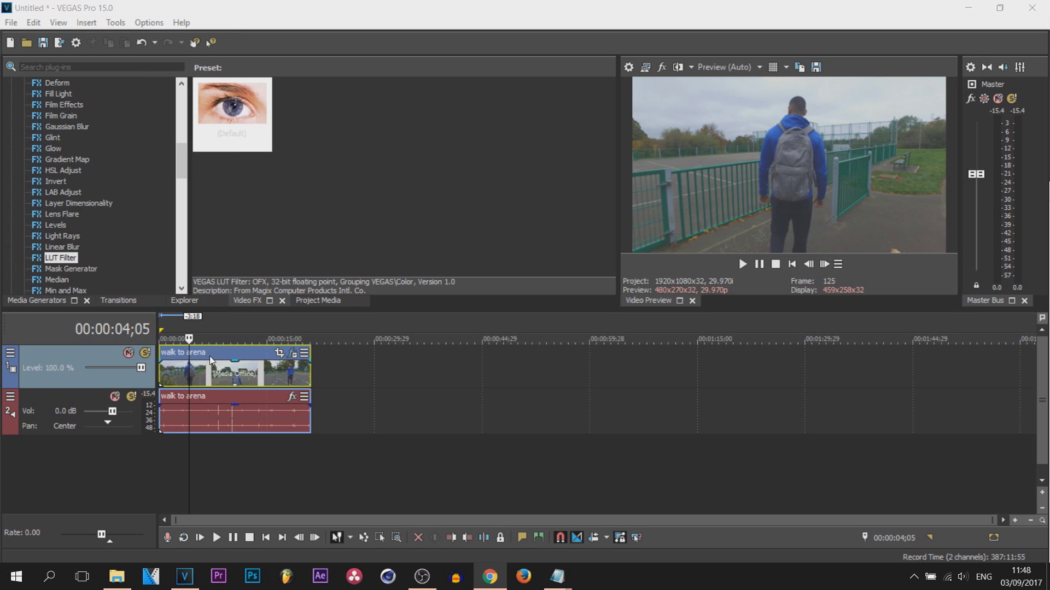
pyautogui.click(193, 377)
pyautogui.click(162, 377)
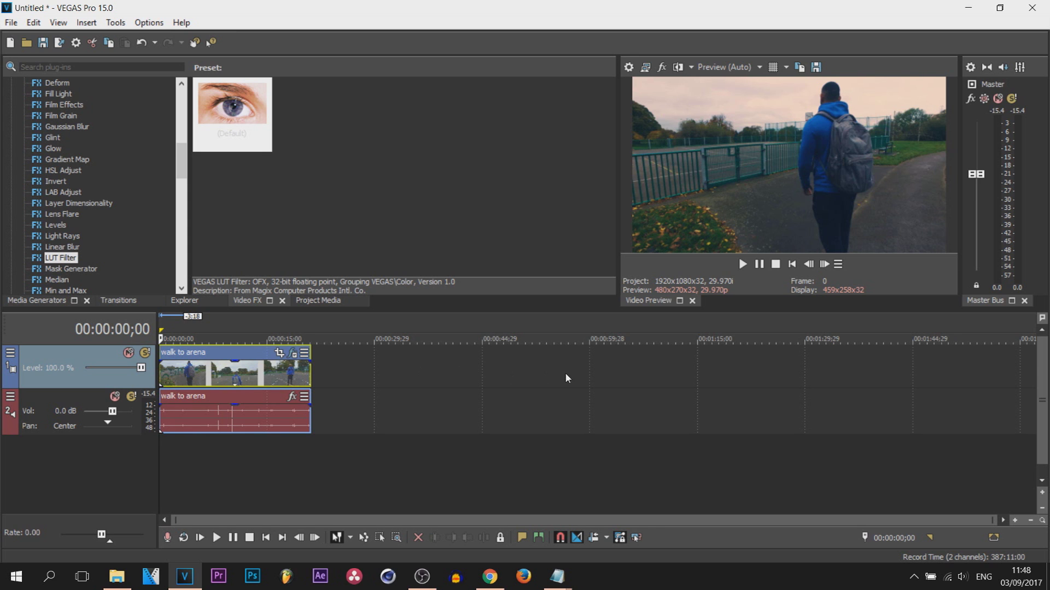
pyautogui.click(237, 374)
pyautogui.click(175, 378)
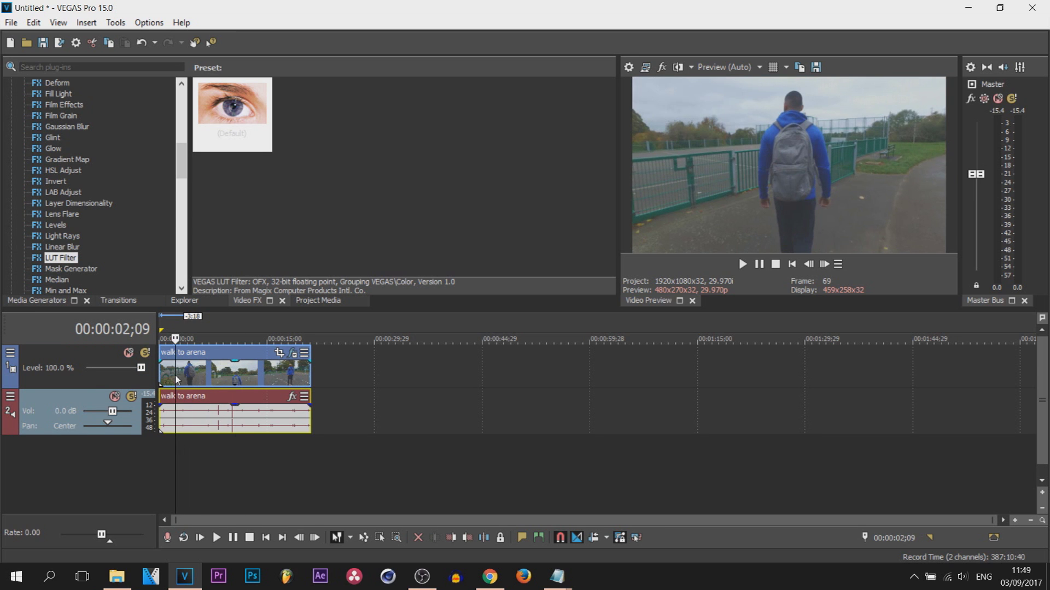
pyautogui.click(175, 377)
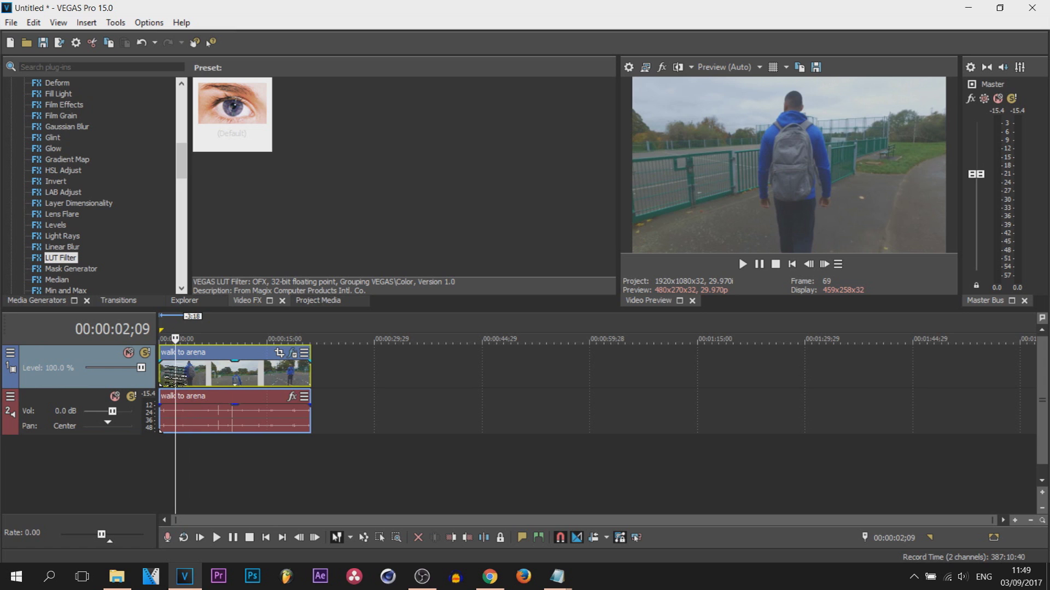